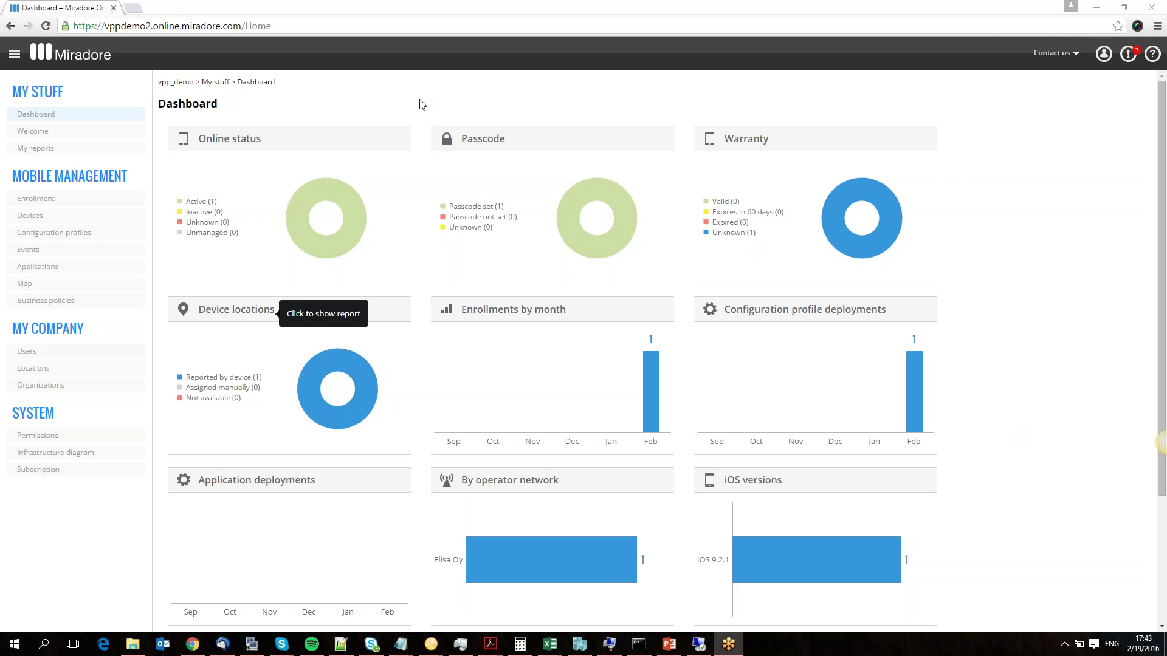
Open the Apple Volume Purchase Program configuration wizard from the System infrastructure diagram.
{"action": "left_click", "coordinate": [413, 249]}
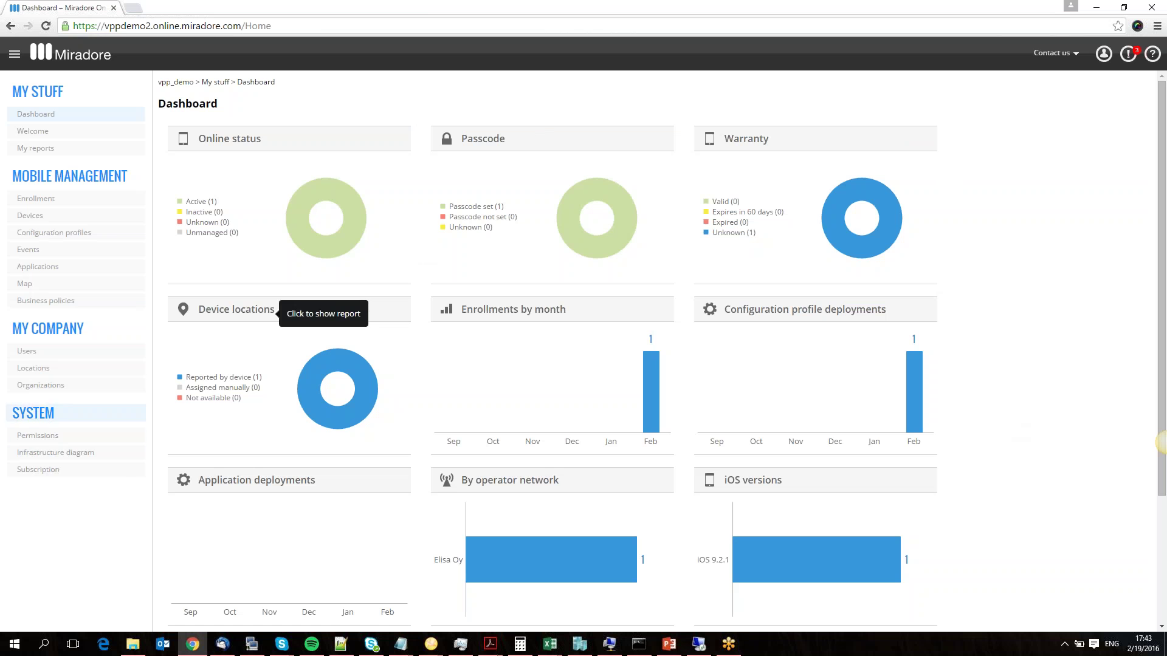
{"action": "left_click", "coordinate": [109, 452]}
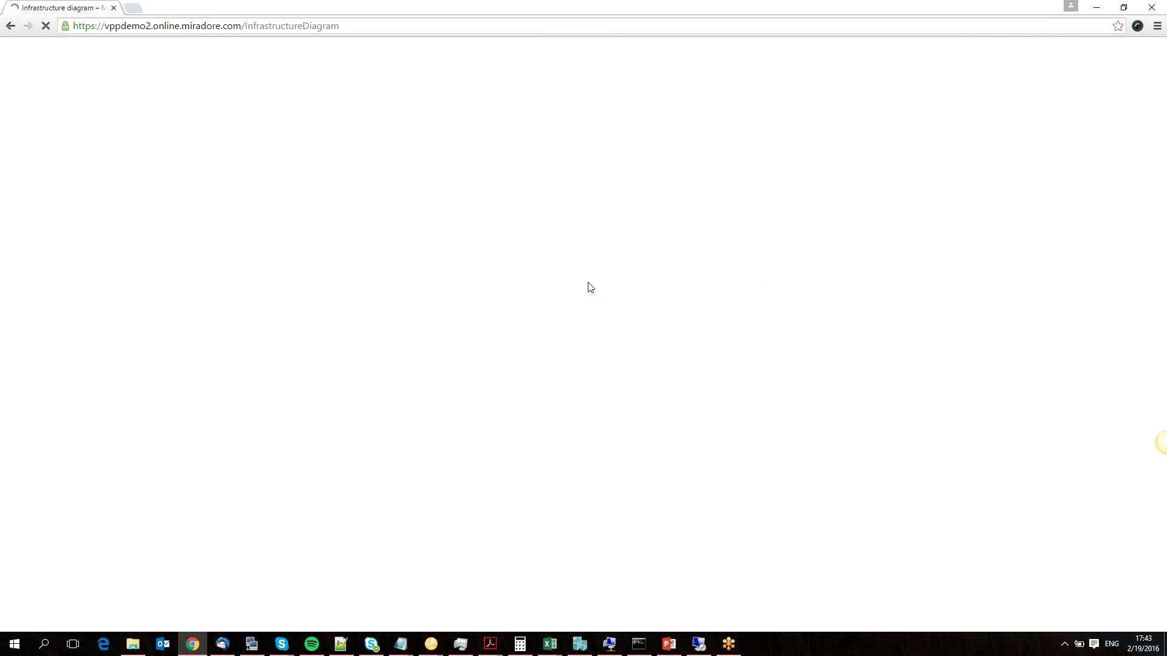
{"action": "scroll", "coordinate": [588, 288], "scroll_direction": "down", "scroll_amount": 3}
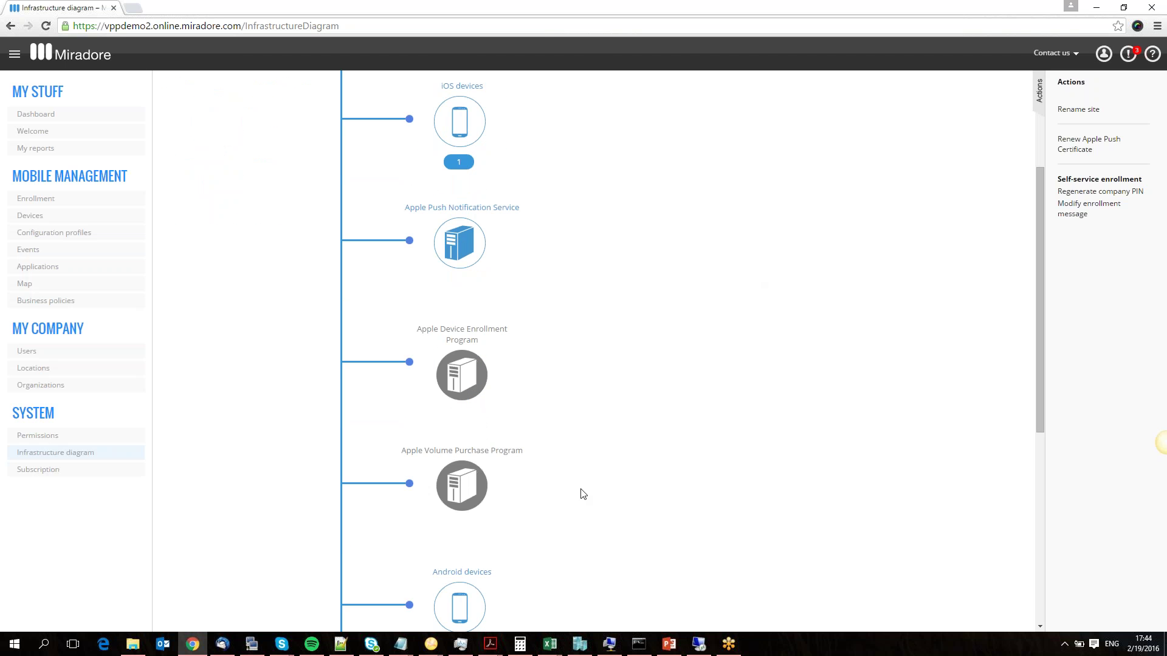
{"action": "left_click", "coordinate": [453, 488]}
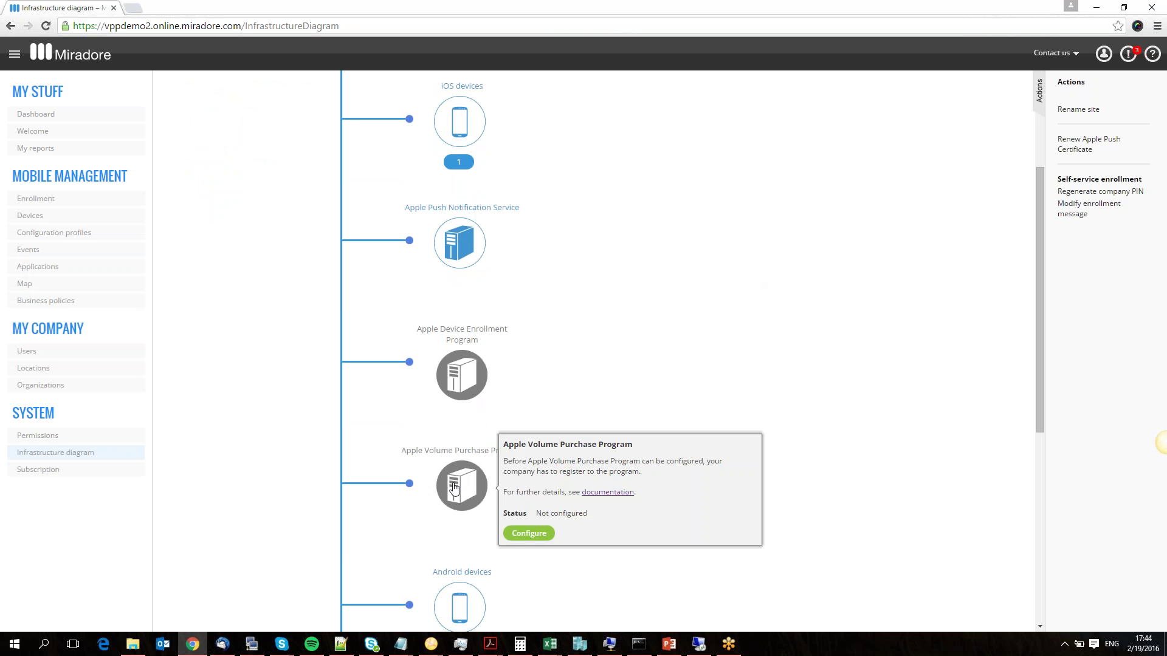
{"action": "left_click", "coordinate": [529, 533]}
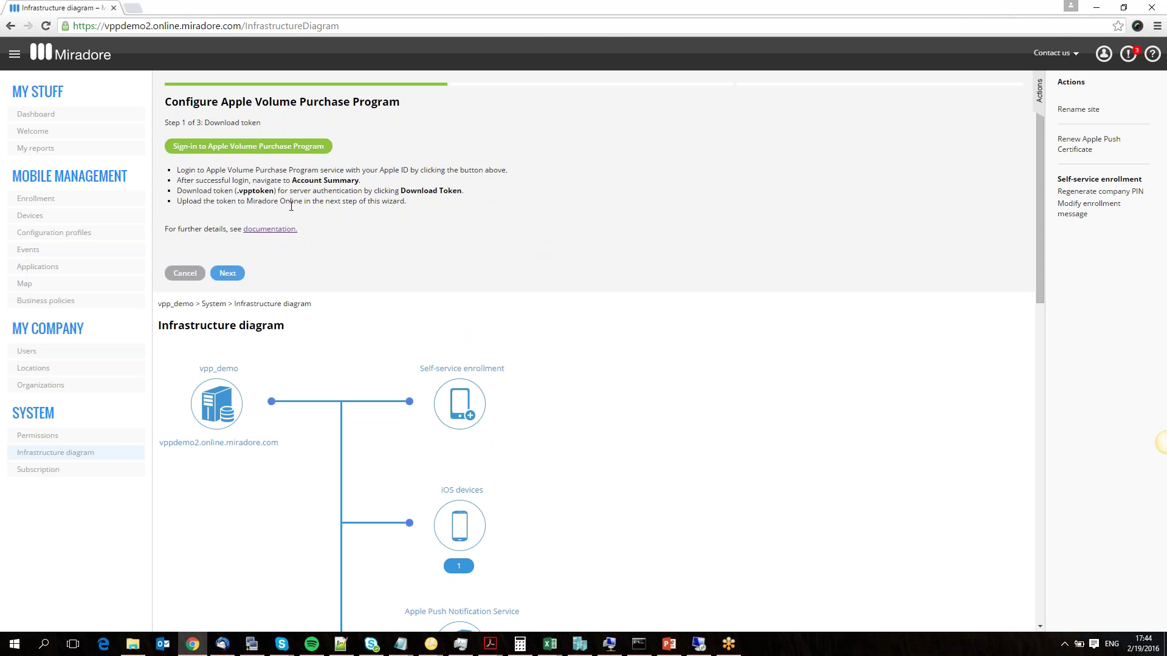
Sign in to the Apple VPP Business store with the saved Apple ID.
{"action": "left_click", "coordinate": [248, 146]}
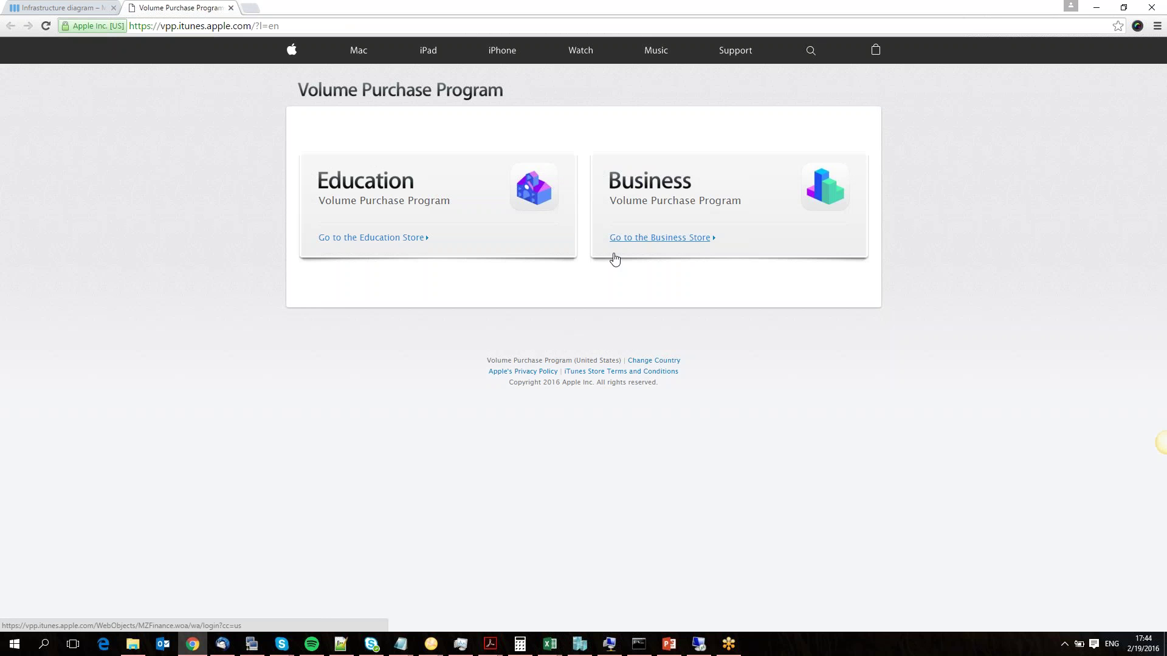
{"action": "left_click", "coordinate": [615, 256]}
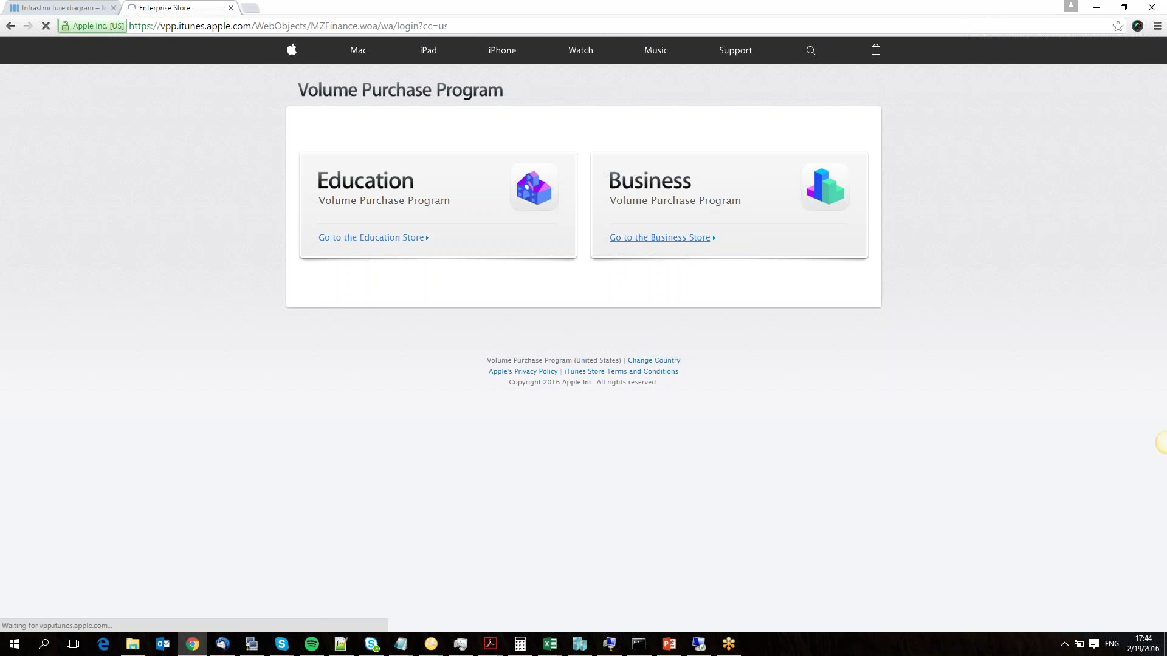
{"action": "left_click", "coordinate": [739, 240]}
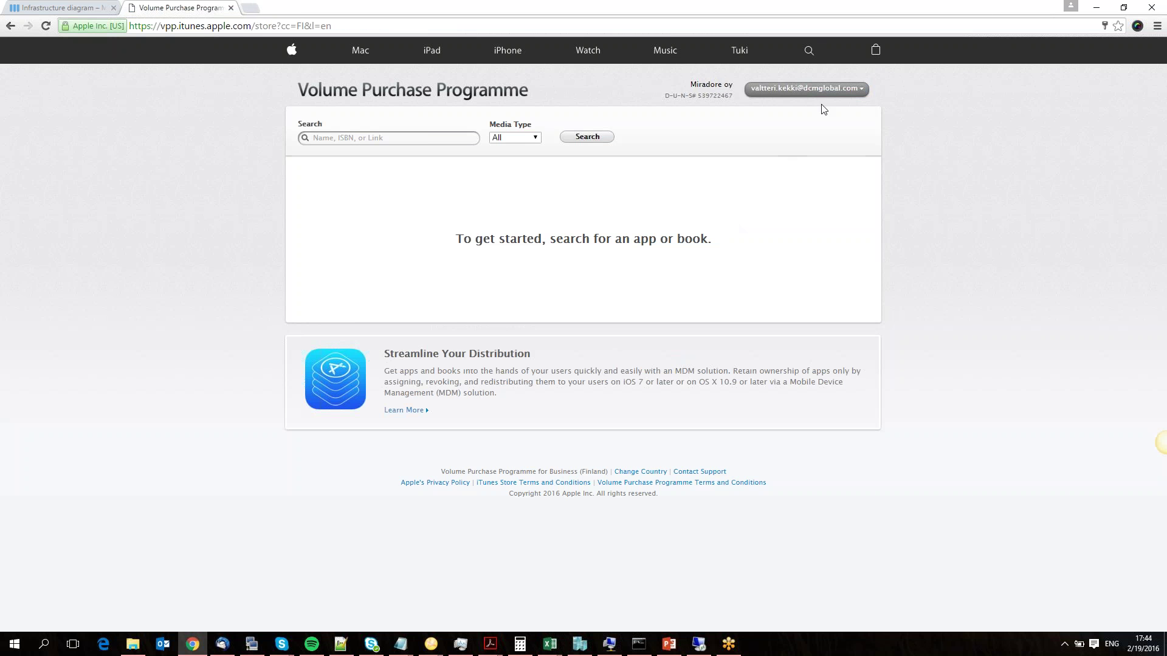
Download the VPP server token from Account Summary and return to the Miradore wizard.
{"action": "left_click", "coordinate": [820, 91]}
{"action": "left_click", "coordinate": [822, 102]}
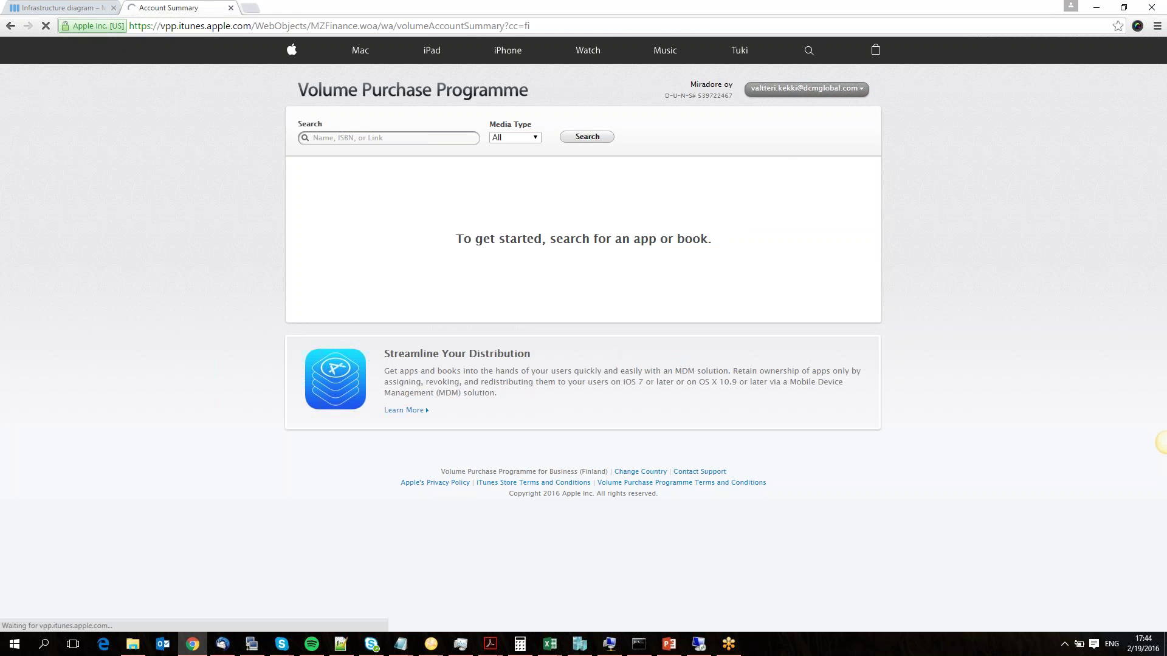
{"action": "left_click", "coordinate": [813, 192]}
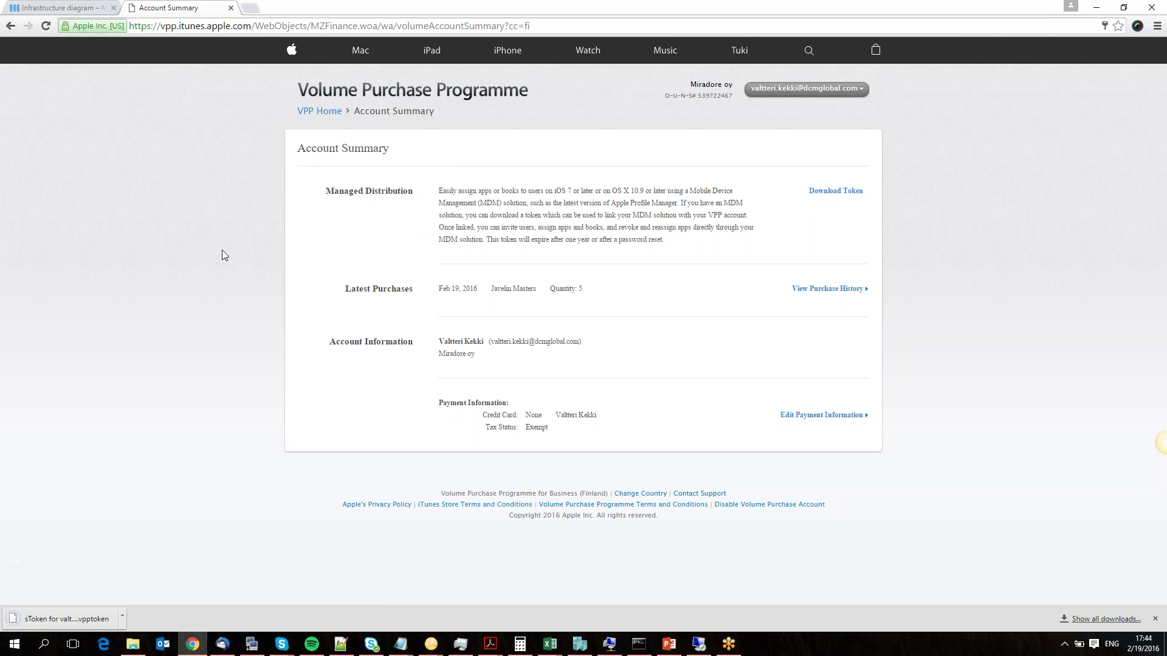
{"action": "left_click", "coordinate": [61, 8]}
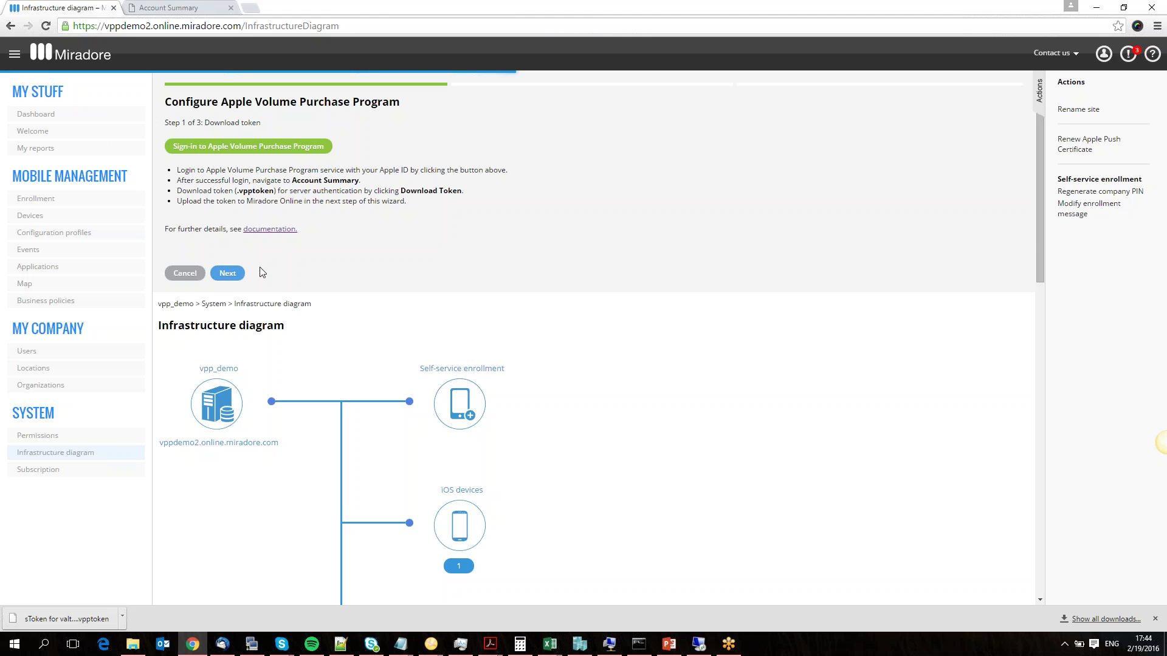
Upload and confirm the downloaded .vpptoken file to link VPP, then go to Applications.
{"action": "left_click", "coordinate": [227, 274]}
{"action": "left_click", "coordinate": [208, 156]}
{"action": "double_click", "coordinate": [163, 97]}
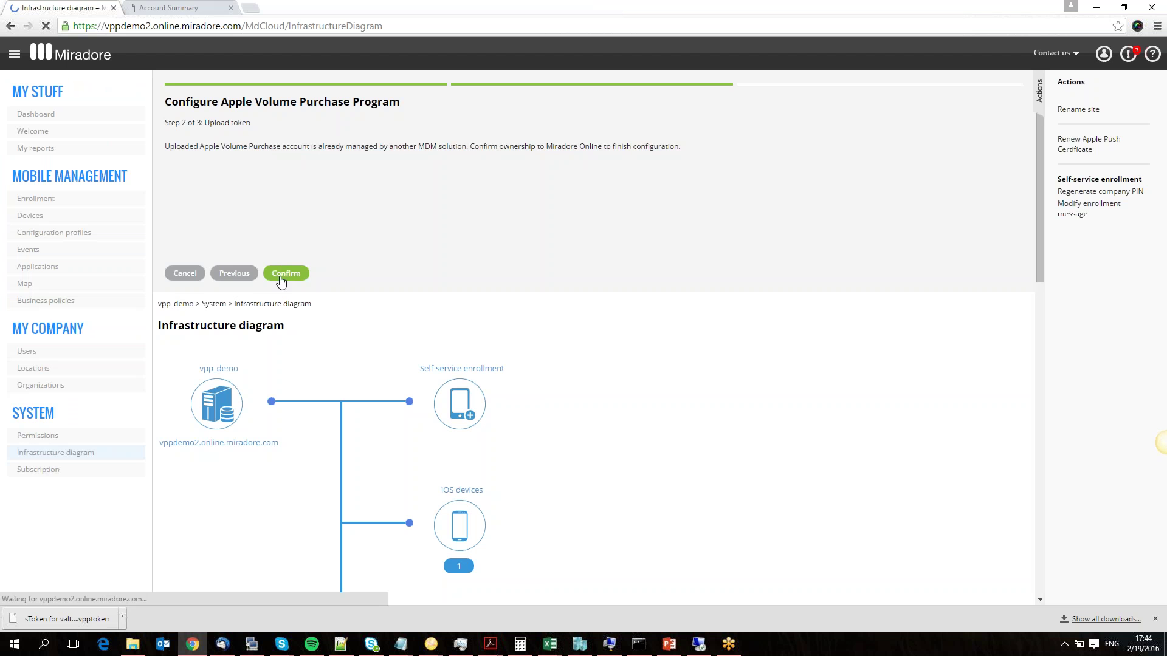
{"action": "left_click", "coordinate": [288, 275]}
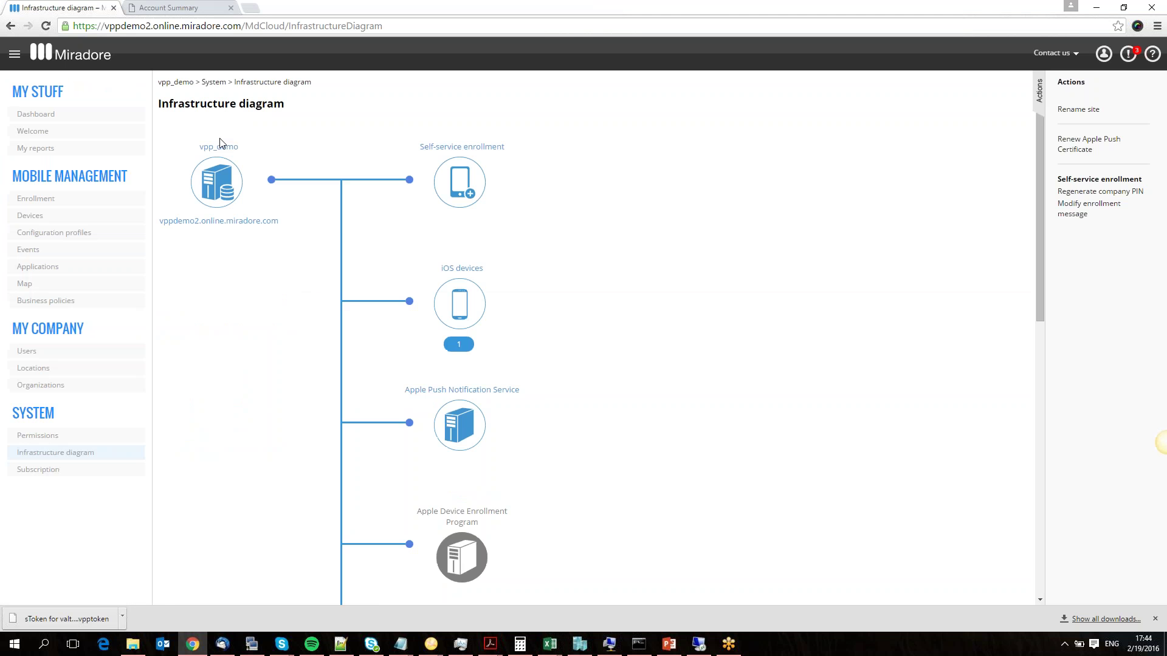
{"action": "left_click", "coordinate": [220, 144]}
{"action": "left_click", "coordinate": [110, 271]}
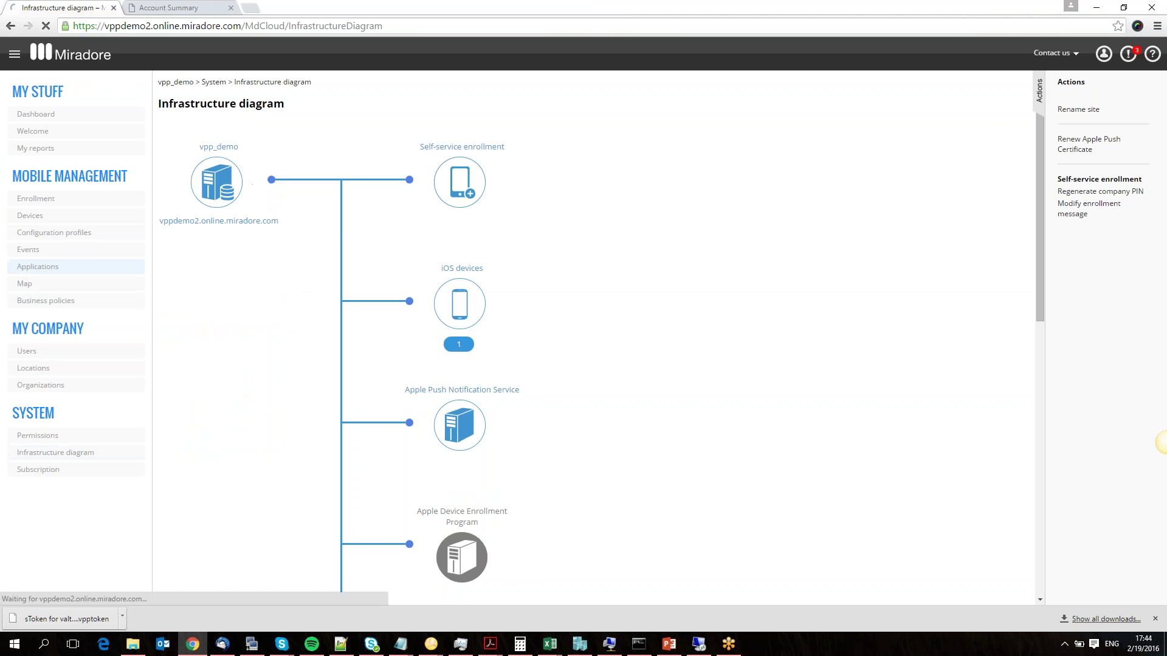
Review the Apple VPP account's Purchase History, then return to Miradore's Applications list.
{"action": "left_click", "coordinate": [203, 7]}
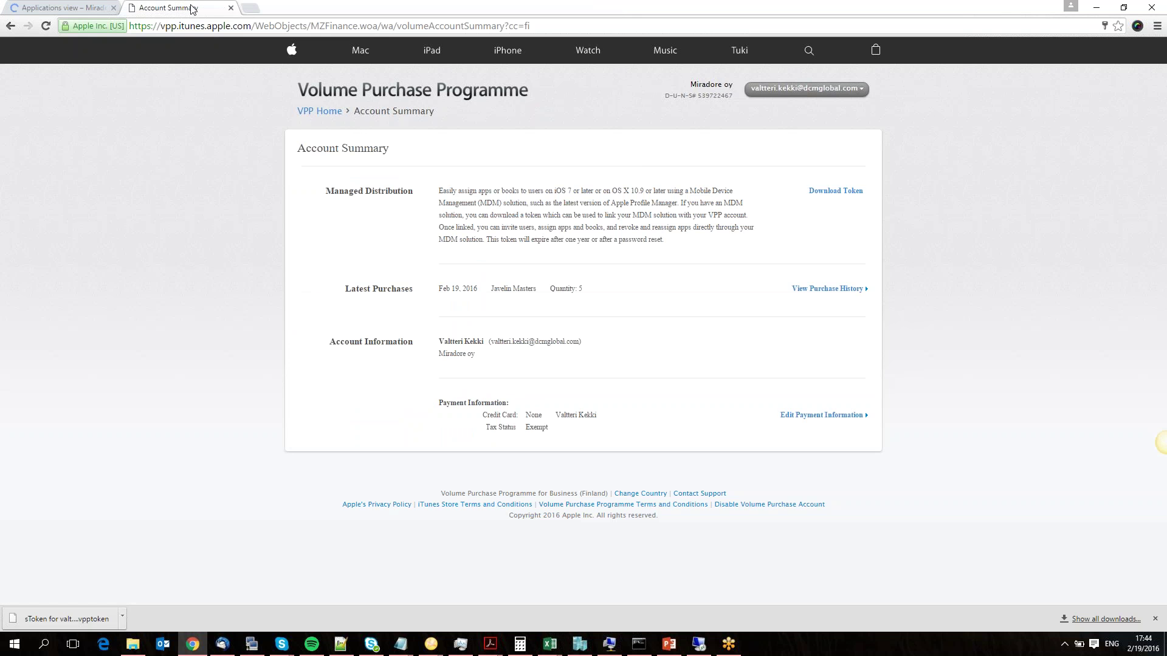
{"action": "left_click", "coordinate": [806, 88]}
{"action": "left_click", "coordinate": [797, 105]}
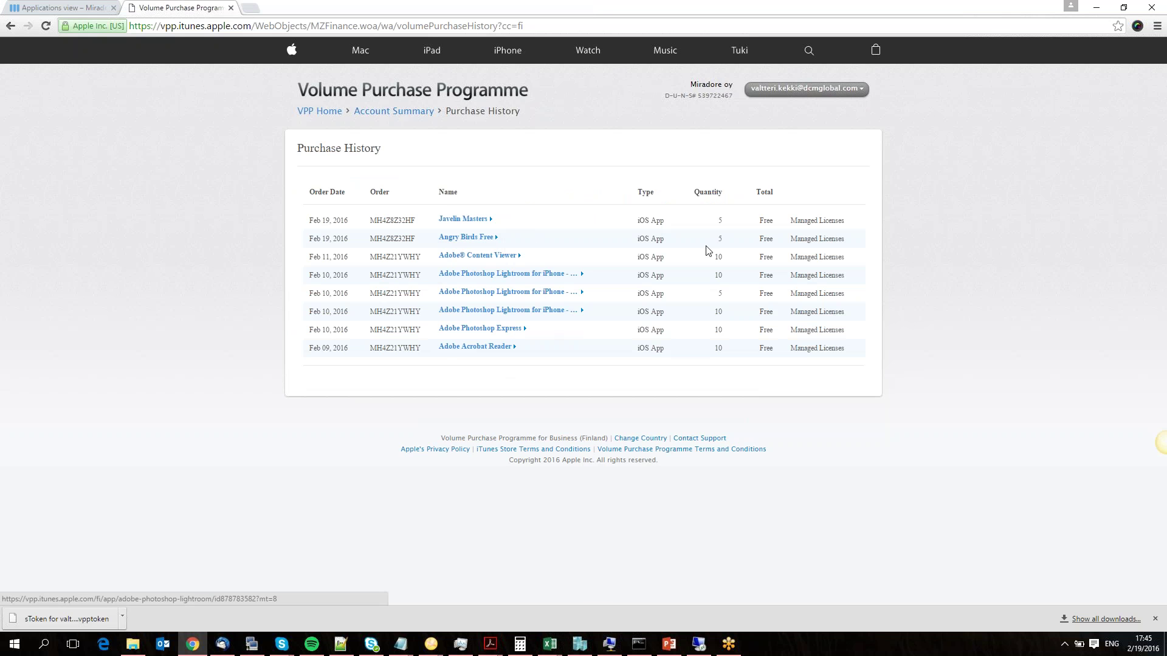
{"action": "key", "text": "ctrl+Tab"}
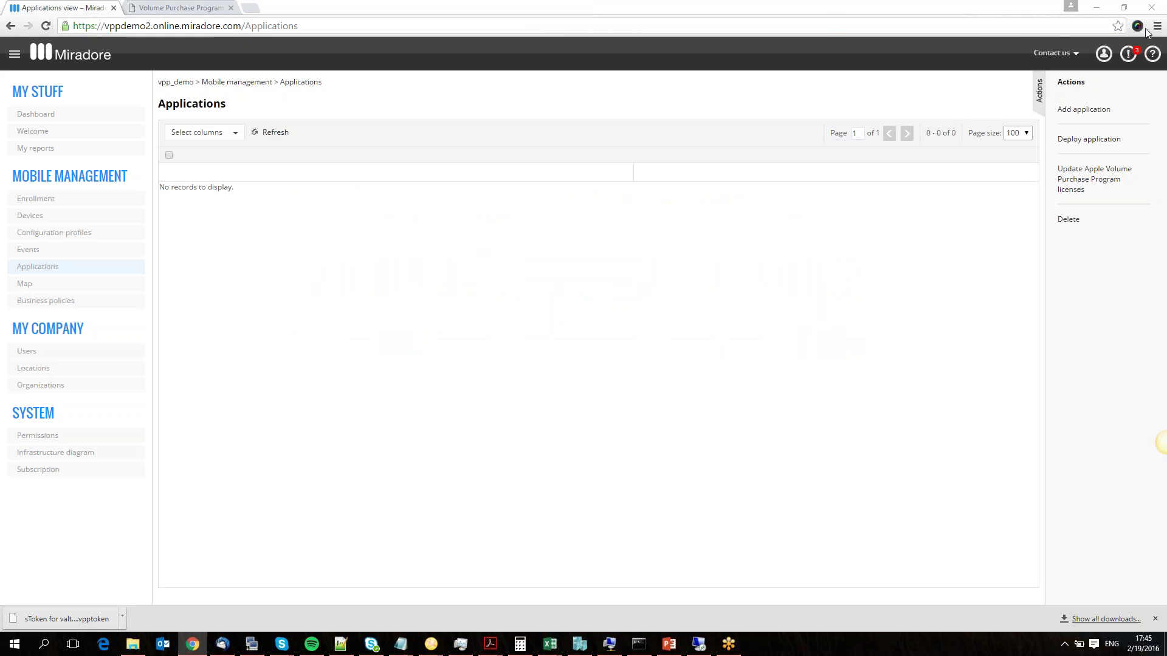
Update VPP licenses to import six iOS apps and add the Licenses available column.
{"action": "left_click", "coordinate": [1088, 186]}
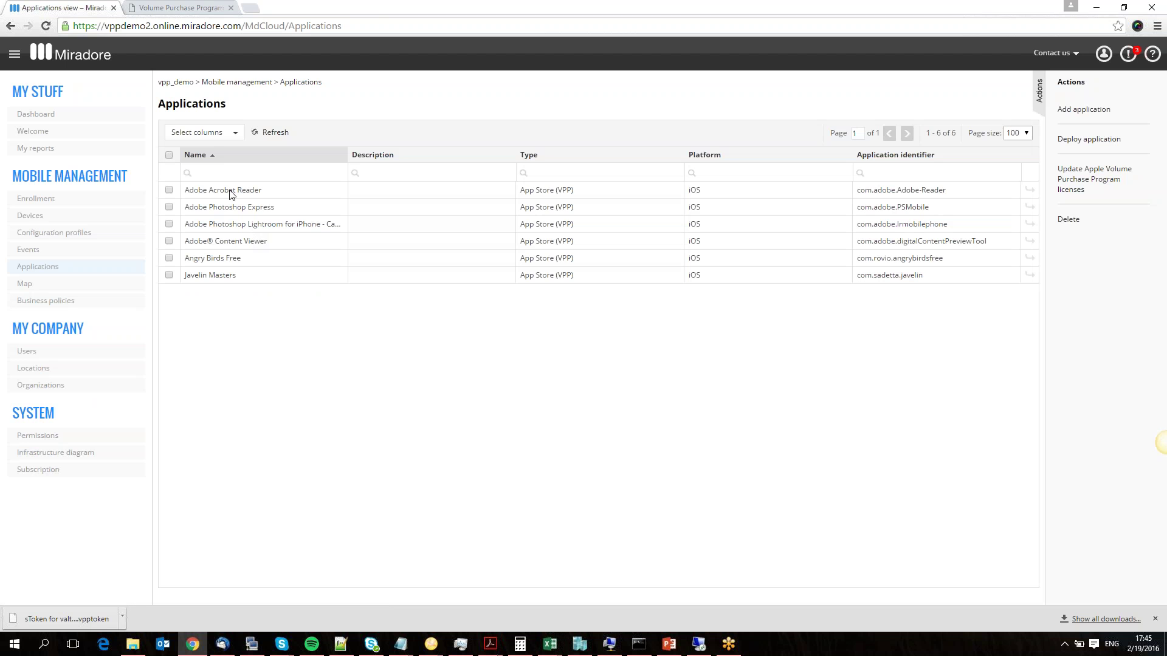
{"action": "left_click", "coordinate": [211, 133]}
{"action": "left_click", "coordinate": [192, 259]}
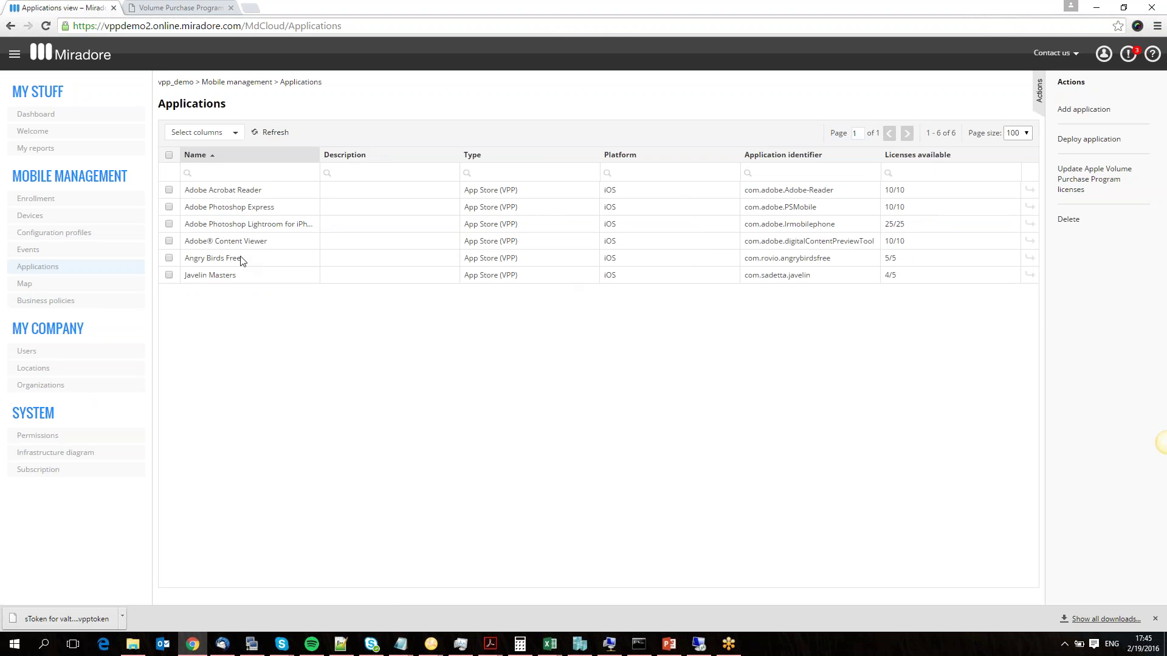
Deploy Adobe® Content Viewer to the one enrolled iPhone and close the wizard.
{"action": "left_click", "coordinate": [169, 241]}
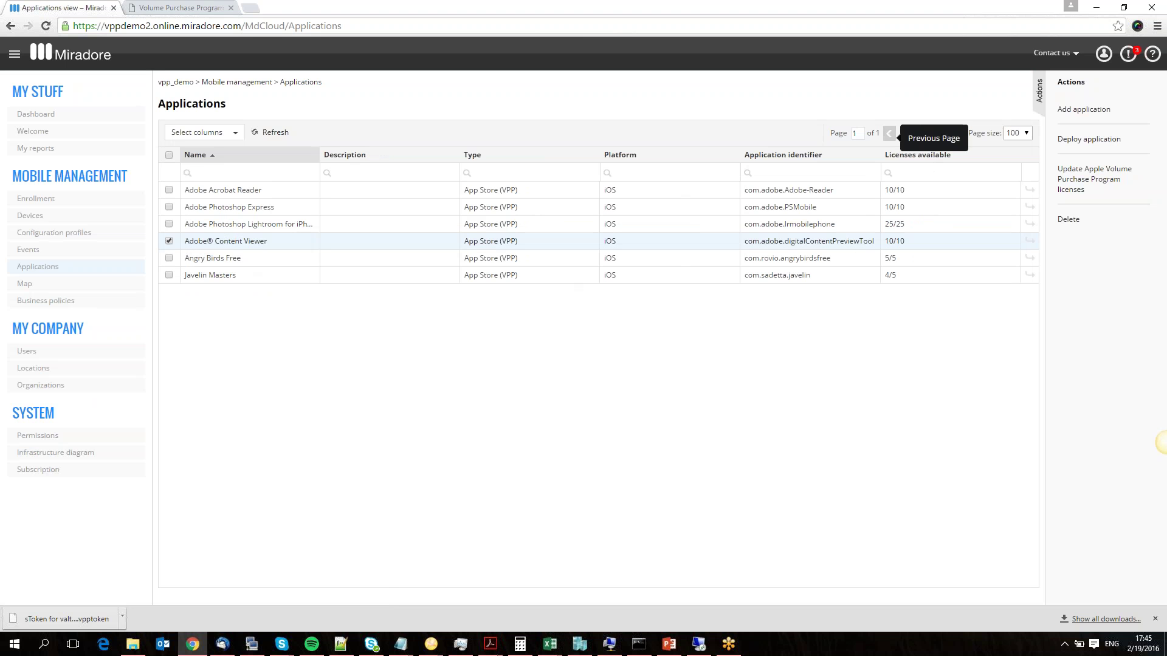
{"action": "left_click", "coordinate": [1088, 175]}
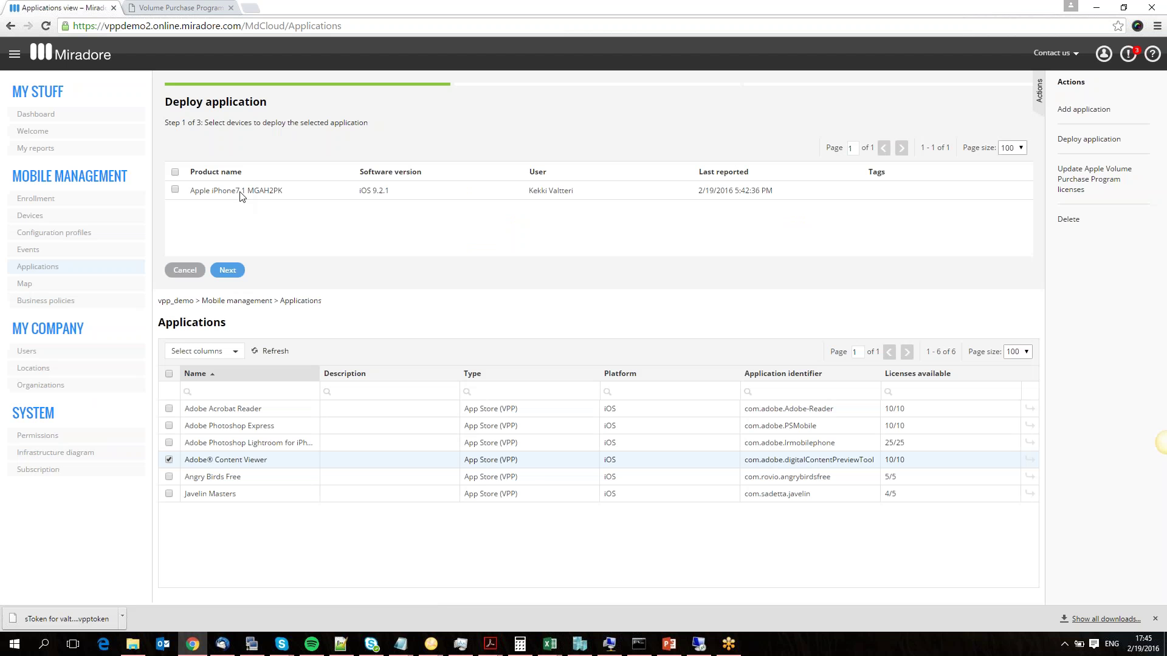
{"action": "left_click", "coordinate": [240, 191]}
{"action": "left_click", "coordinate": [228, 270]}
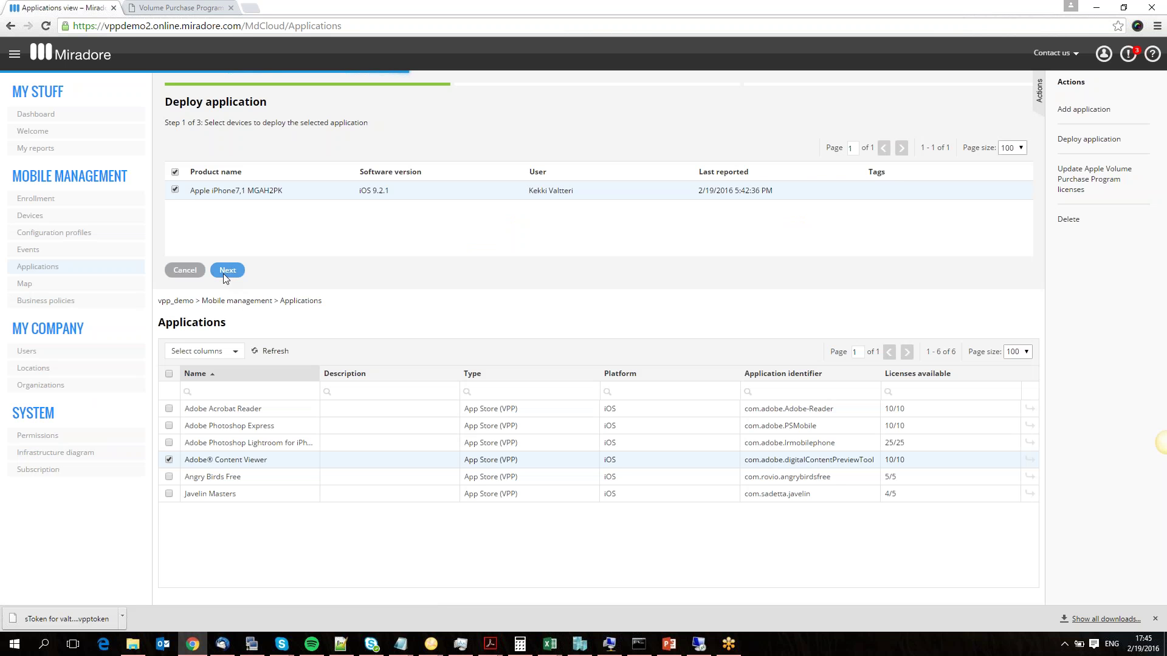
{"action": "left_click", "coordinate": [291, 266]}
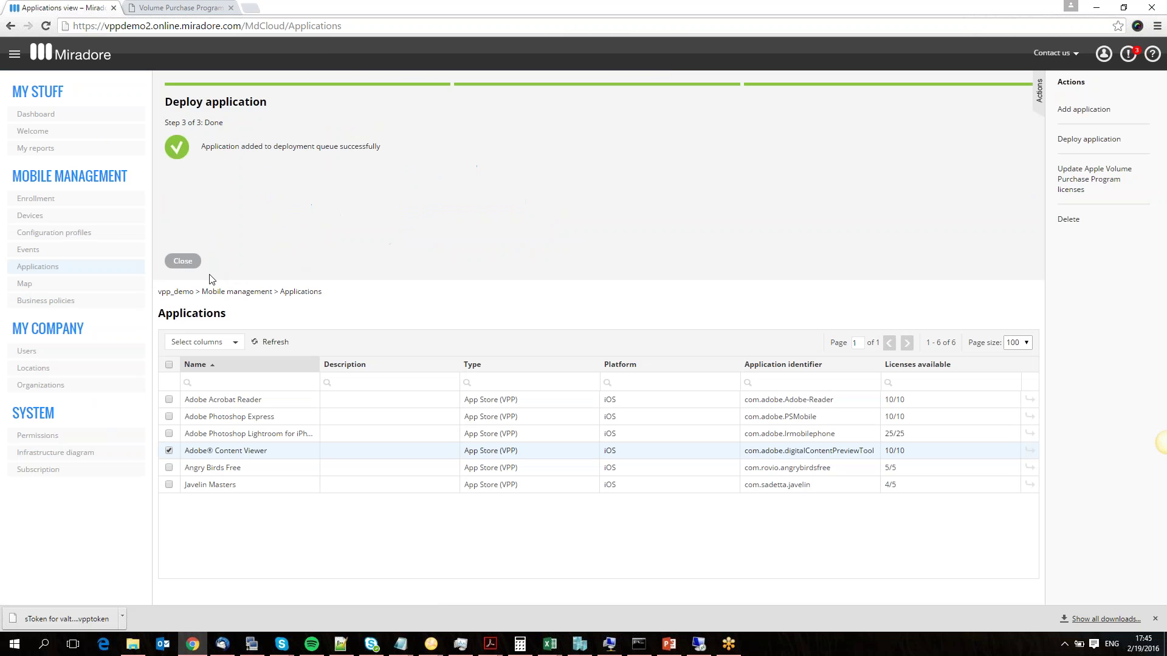
{"action": "left_click", "coordinate": [182, 261]}
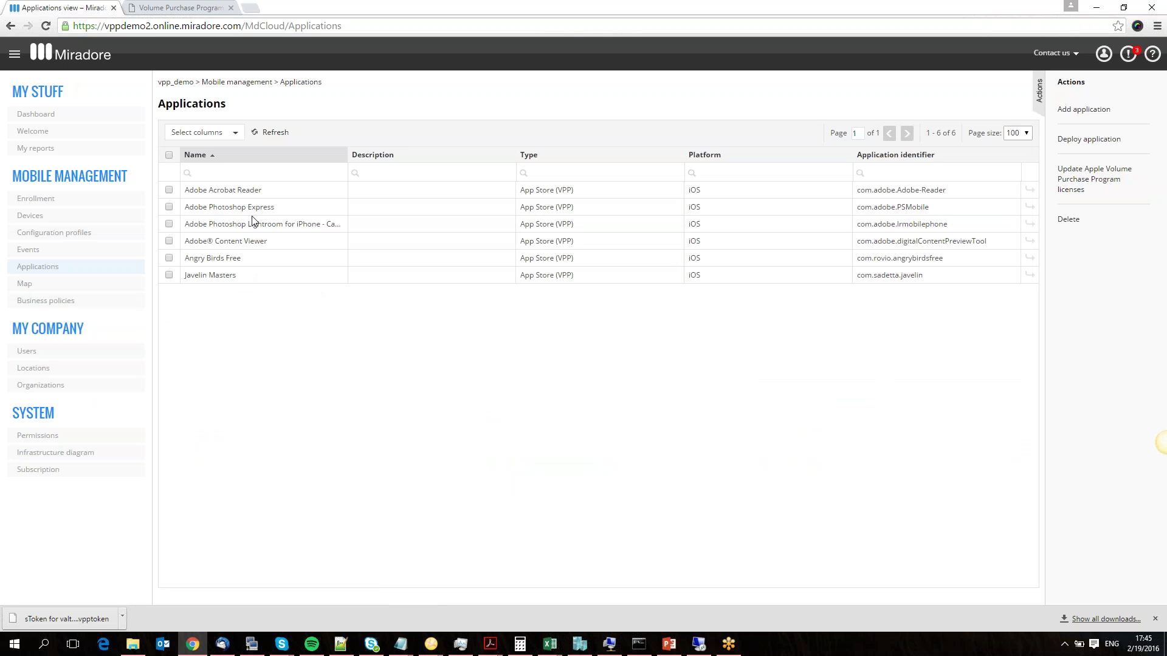
Show the Licenses available column (9/10 for Adobe® Content Viewer) and open its details page.
{"action": "left_click", "coordinate": [204, 131]}
{"action": "left_click", "coordinate": [195, 237]}
{"action": "left_click", "coordinate": [193, 259]}
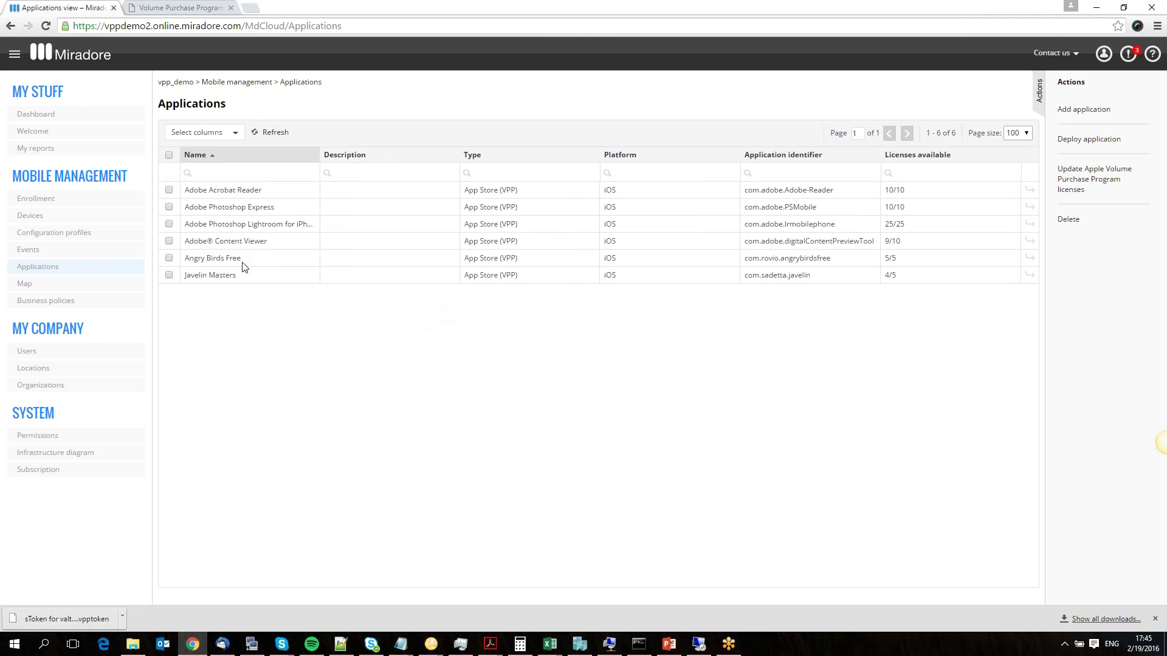
{"action": "double_click", "coordinate": [248, 243]}
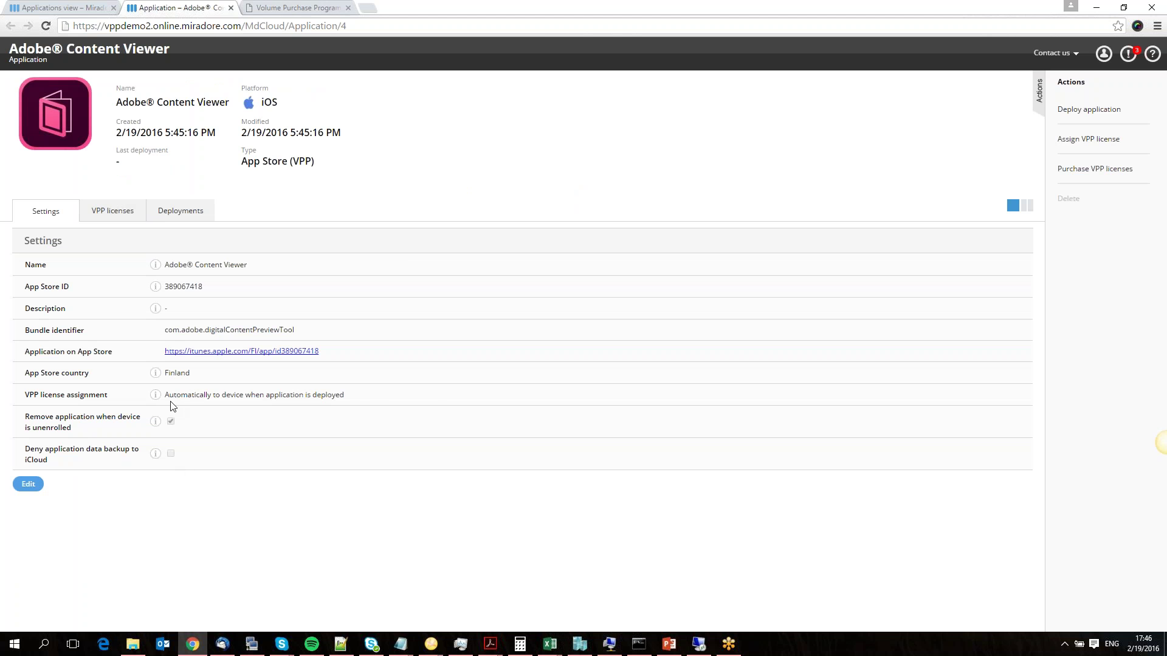
Edit Adobe® Content Viewer, keeping VPP license assignment 'Automatically to device when application is deployed'.
{"action": "left_click_drag", "start_coordinate": [168, 396], "coordinate": [372, 397]}
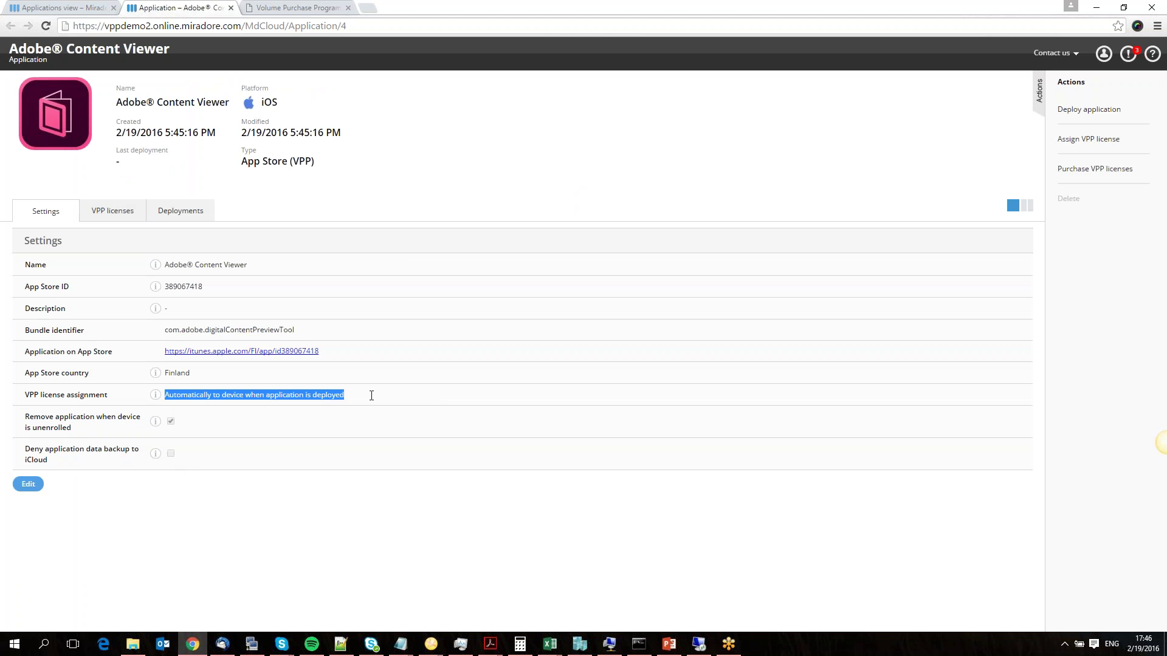
{"action": "left_click", "coordinate": [371, 395]}
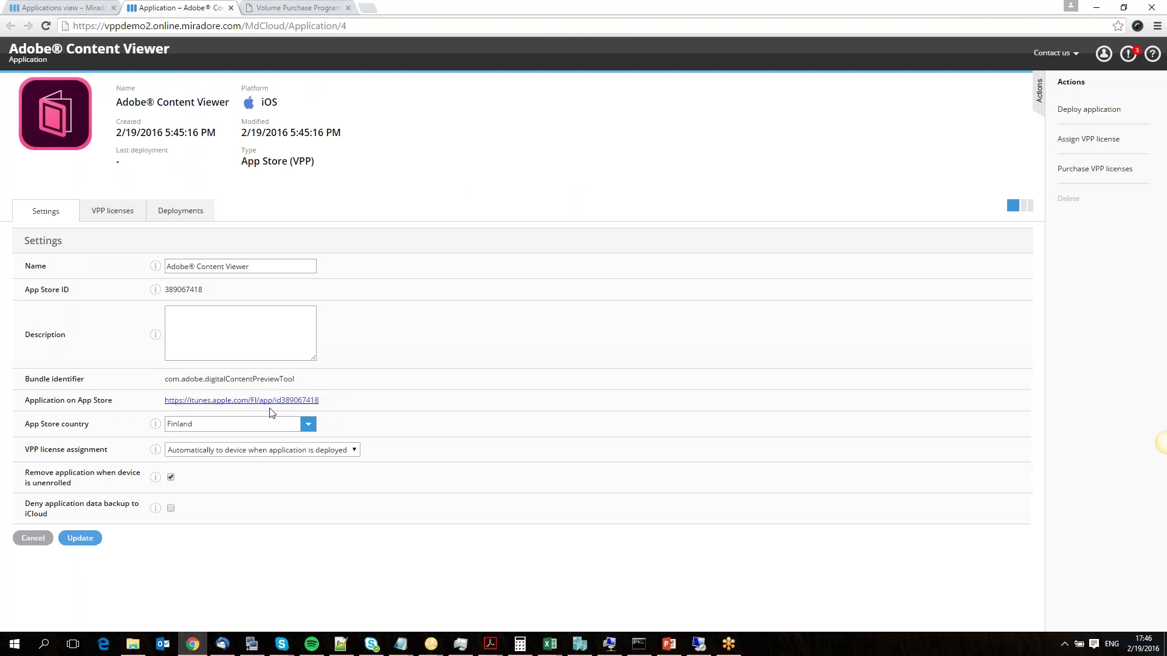
{"action": "left_click", "coordinate": [213, 451]}
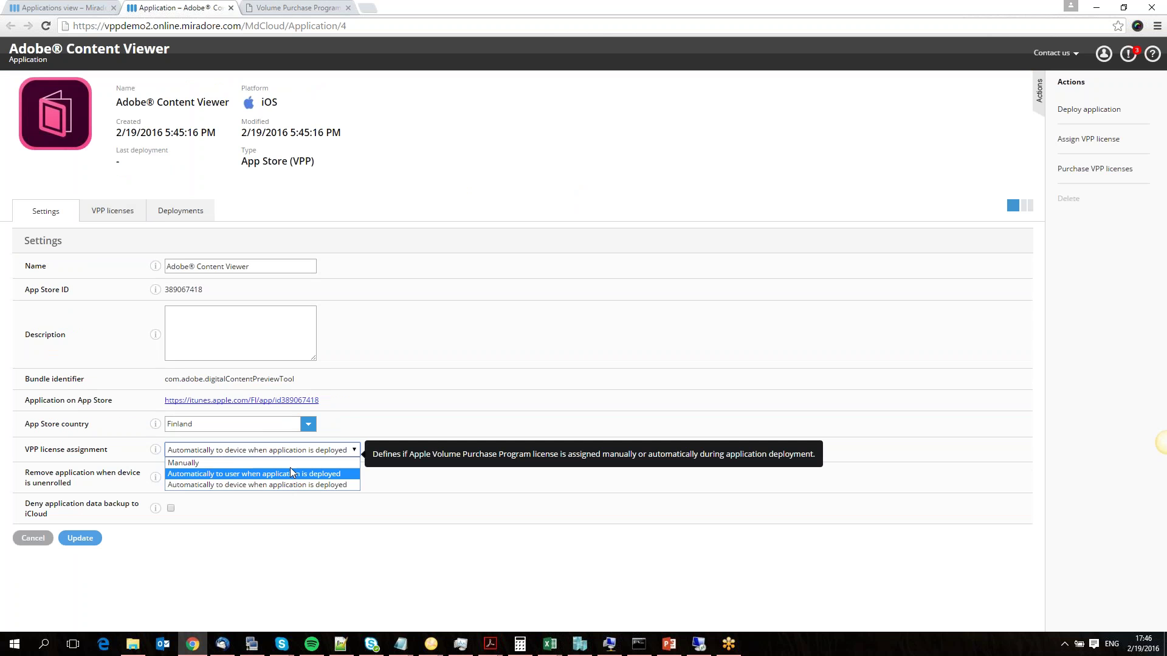
{"action": "left_click", "coordinate": [467, 495]}
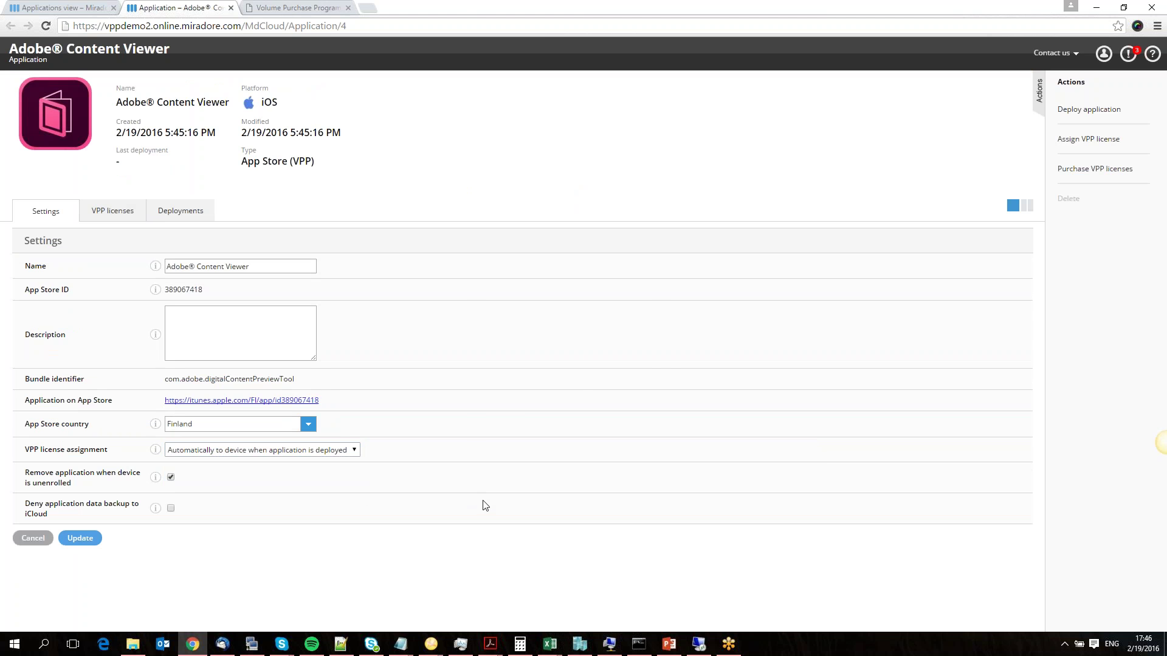